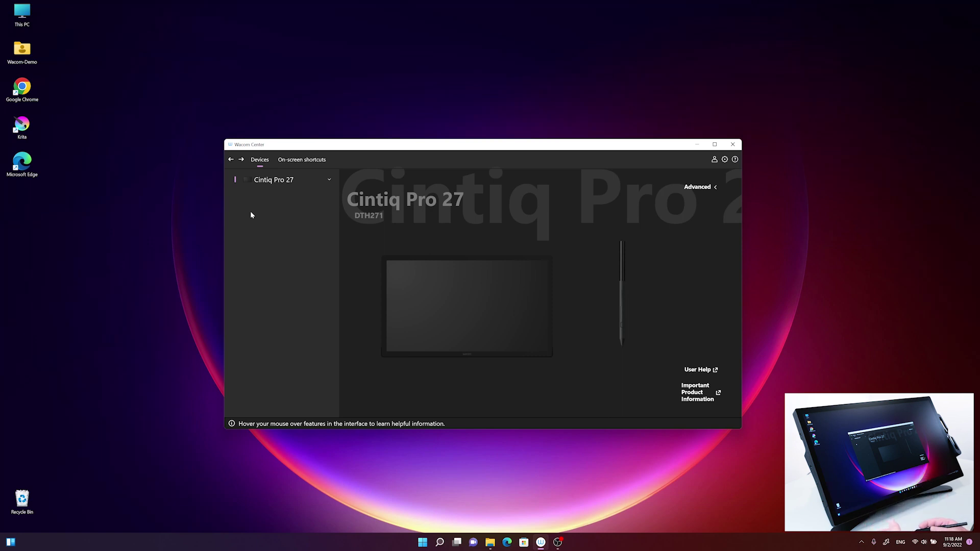
Go to On-screen shortcuts and expand the Grid panels list to reach App shortcuts.
{"action": "left_click", "coordinate": [314, 159]}
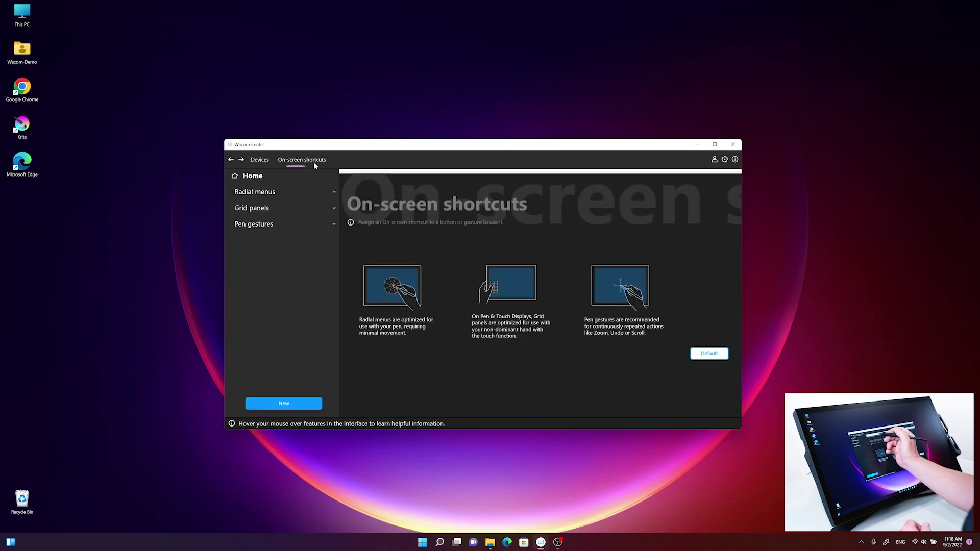
{"action": "left_click", "coordinate": [334, 209]}
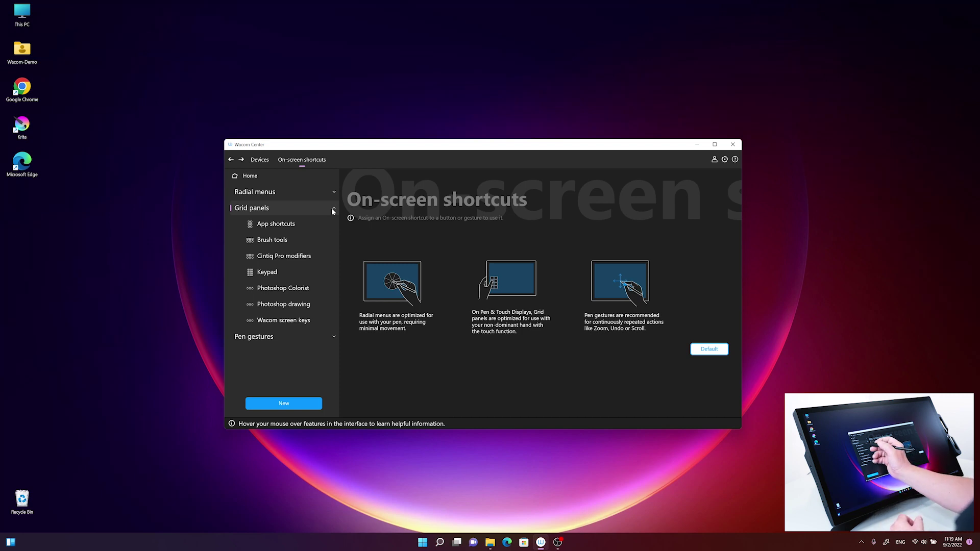
{"action": "mouse_move", "coordinate": [296, 224]}
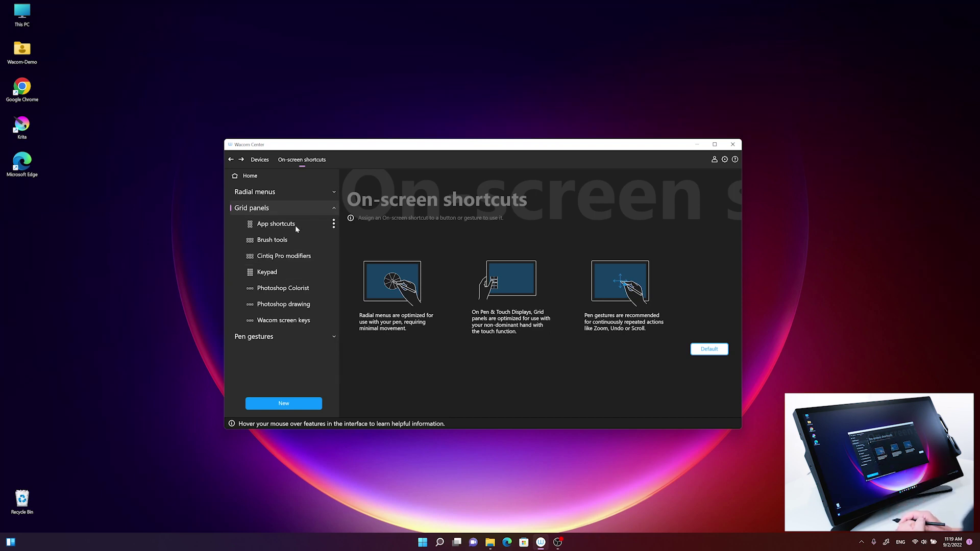
Open the App shortcuts grid and check the Copy, Forward, Find, Page Down, Page Up and Undo keystrokes.
{"action": "left_click", "coordinate": [295, 225]}
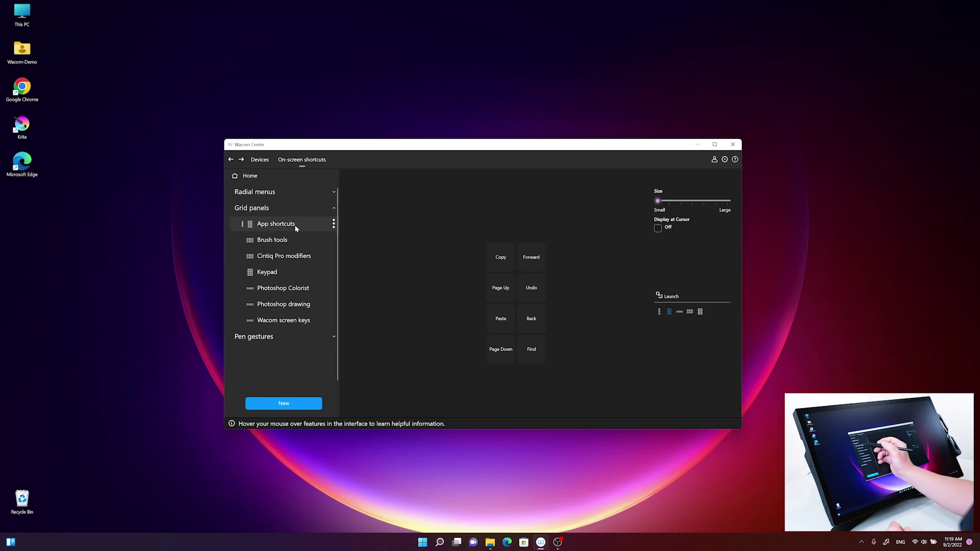
{"action": "left_click", "coordinate": [500, 257]}
{"action": "left_click", "coordinate": [531, 258]}
{"action": "left_click", "coordinate": [531, 349]}
{"action": "left_click", "coordinate": [496, 355]}
{"action": "left_click", "coordinate": [501, 287]}
{"action": "left_click", "coordinate": [531, 288]}
{"action": "left_click", "coordinate": [531, 258]}
{"action": "left_click", "coordinate": [495, 266]}
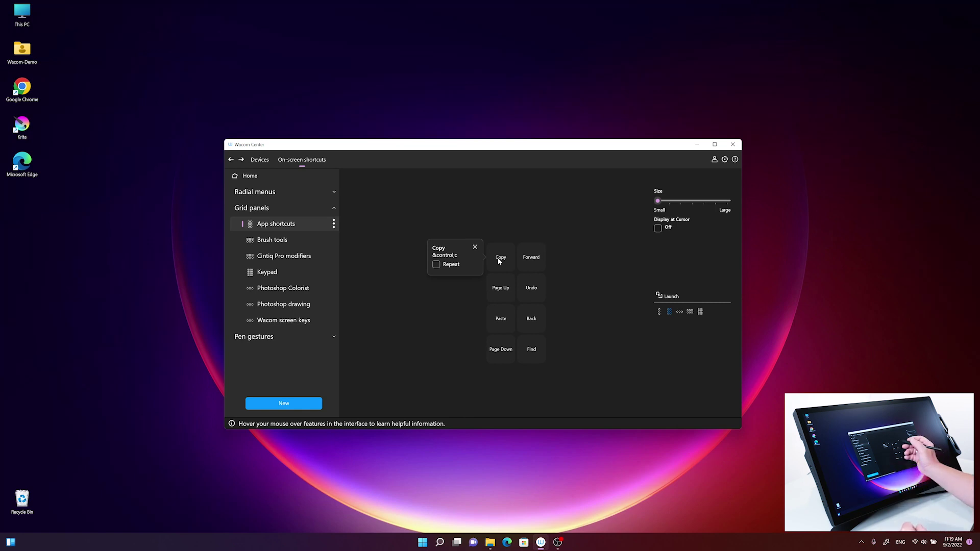
{"action": "left_click", "coordinate": [531, 257]}
{"action": "left_click", "coordinate": [499, 258]}
{"action": "left_click", "coordinate": [495, 327]}
{"action": "left_click", "coordinate": [531, 287]}
Recheck the Page Up, Paste, Undo, Back and Copy tiles, ending with Page Down selected.
{"action": "left_click", "coordinate": [501, 287]}
{"action": "left_click", "coordinate": [500, 318]}
{"action": "left_click", "coordinate": [531, 287]}
{"action": "left_click", "coordinate": [503, 322]}
{"action": "left_click", "coordinate": [531, 257]}
{"action": "left_click", "coordinate": [501, 287]}
{"action": "left_click", "coordinate": [501, 257]}
{"action": "left_click", "coordinate": [510, 342]}
{"action": "left_click", "coordinate": [531, 318]}
{"action": "left_click", "coordinate": [503, 348]}
{"action": "left_click", "coordinate": [513, 319]}
{"action": "left_click", "coordinate": [500, 257]}
{"action": "left_click", "coordinate": [501, 318]}
{"action": "left_click", "coordinate": [503, 349]}
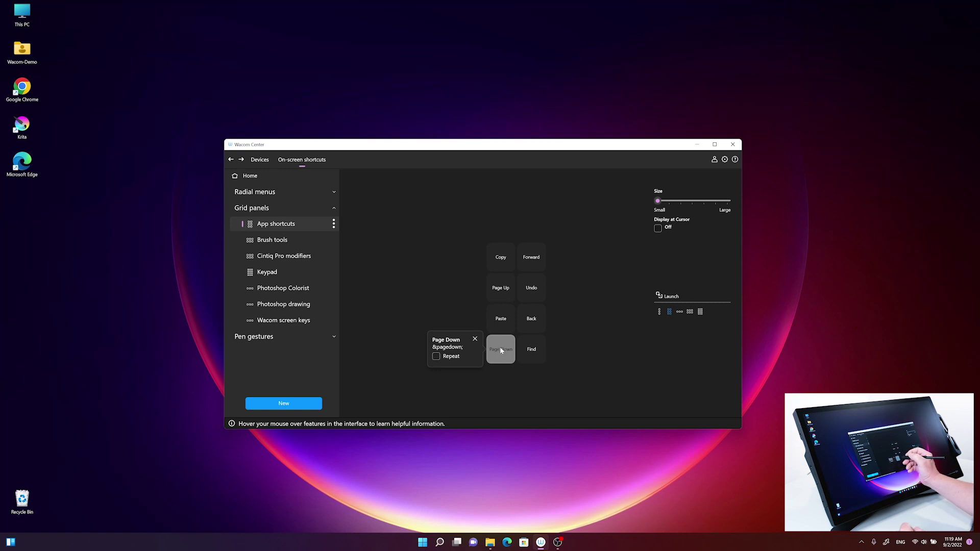
Give the Page Down tile a custom Ctrl+Z keystroke named 'Undo'.
{"action": "left_click", "coordinate": [500, 349]}
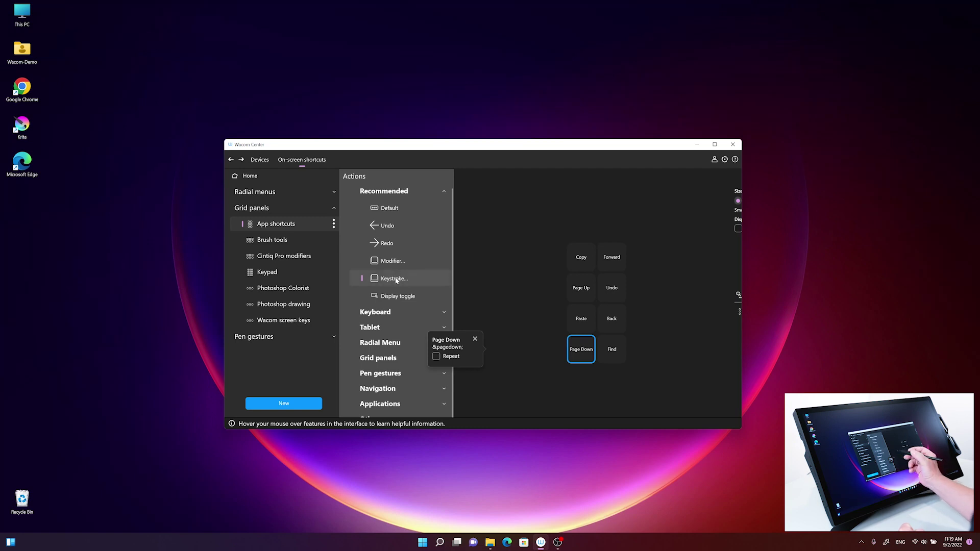
{"action": "left_click", "coordinate": [387, 280]}
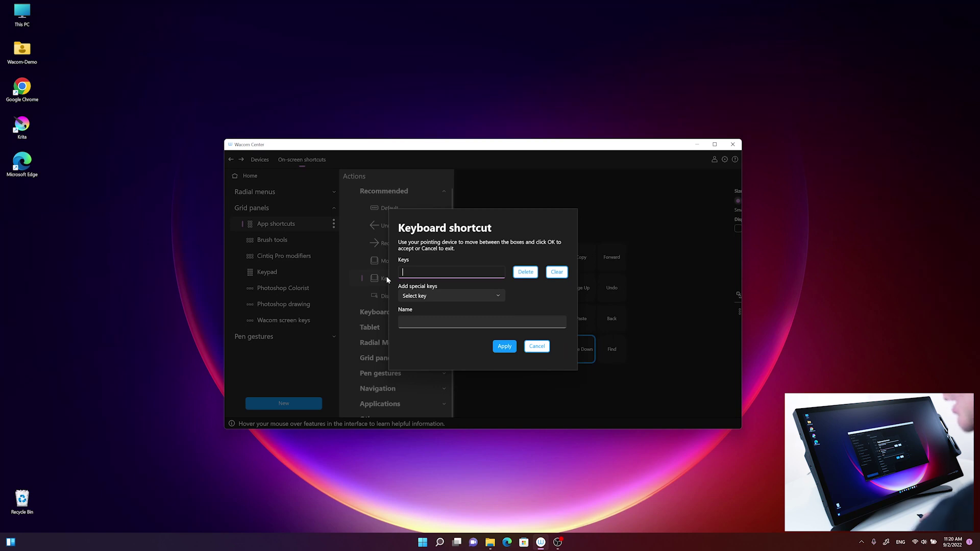
{"action": "key", "text": "ctrl+z"}
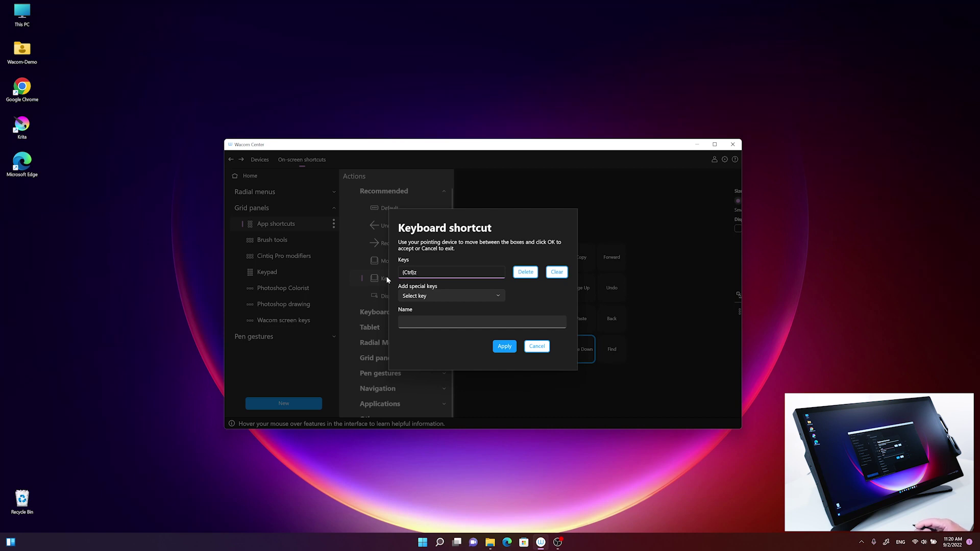
{"action": "left_click", "coordinate": [418, 320]}
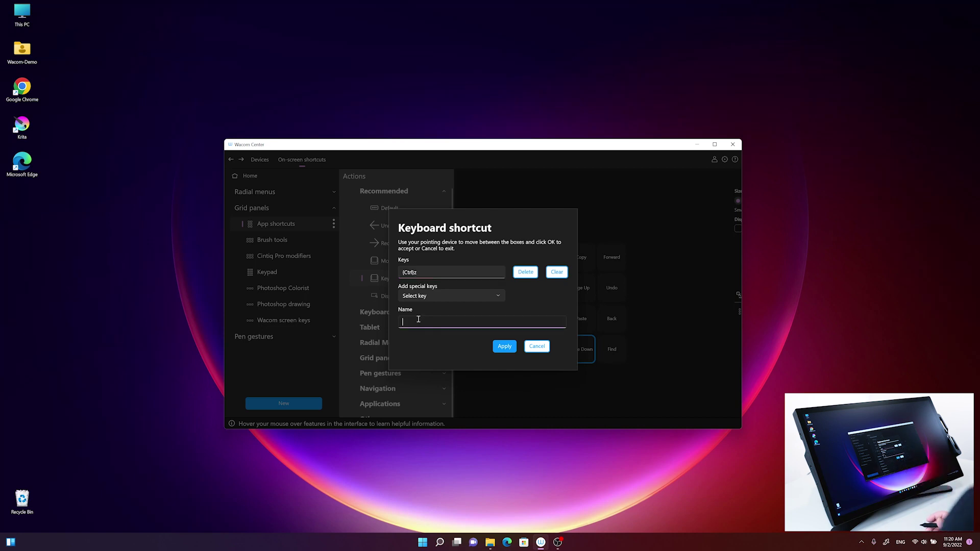
{"action": "type", "text": "U"}
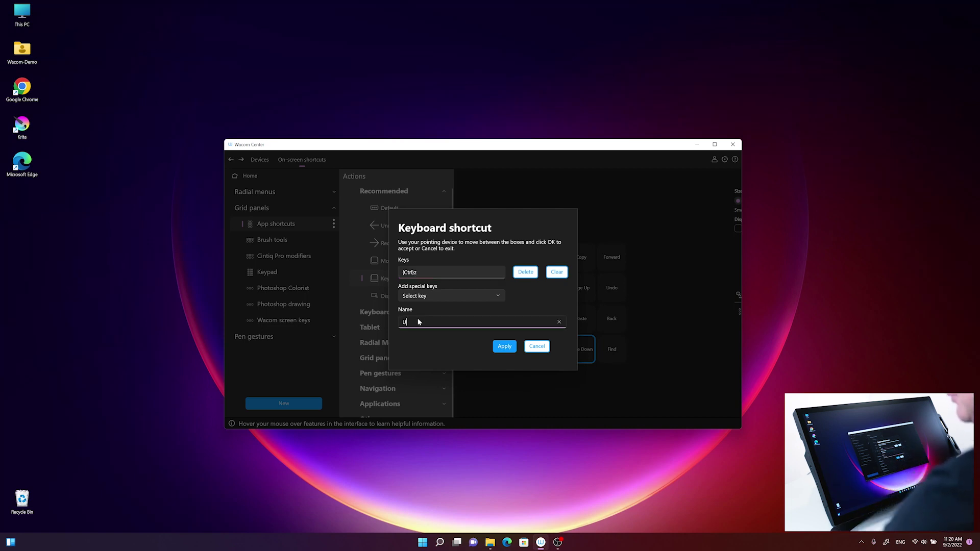
{"action": "type", "text": "ndo"}
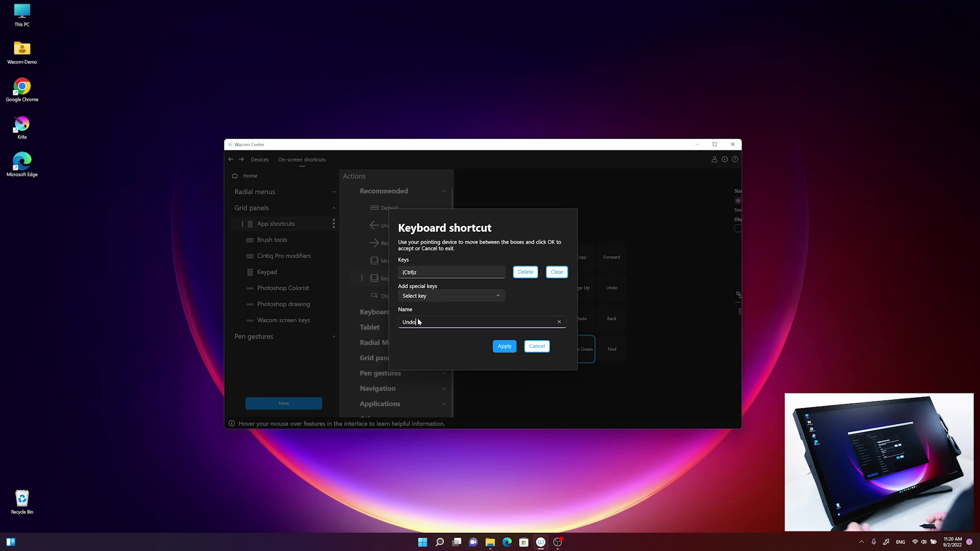
Apply the Undo keystroke and verify the tile now sends Ctrl+Z, also checking Find.
{"action": "left_click", "coordinate": [504, 347]}
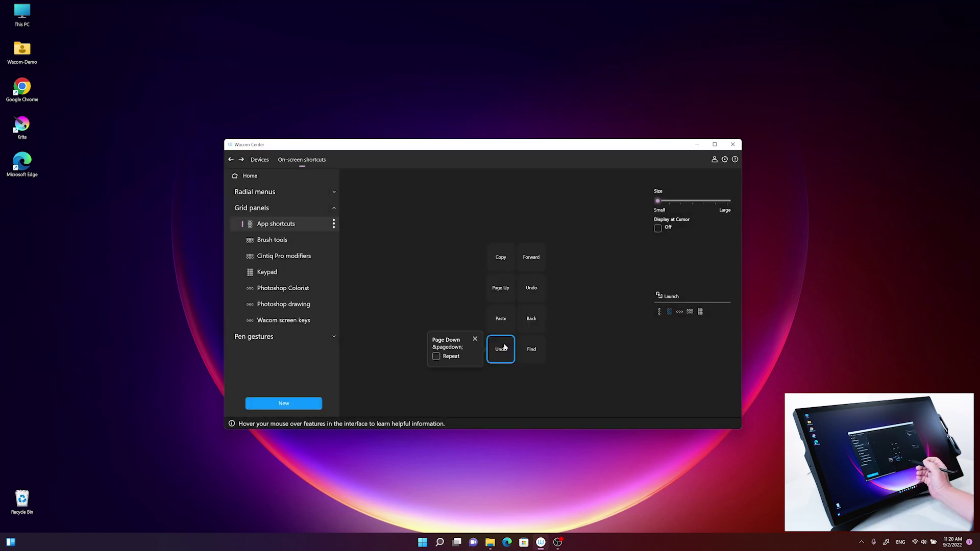
{"action": "left_click", "coordinate": [501, 349]}
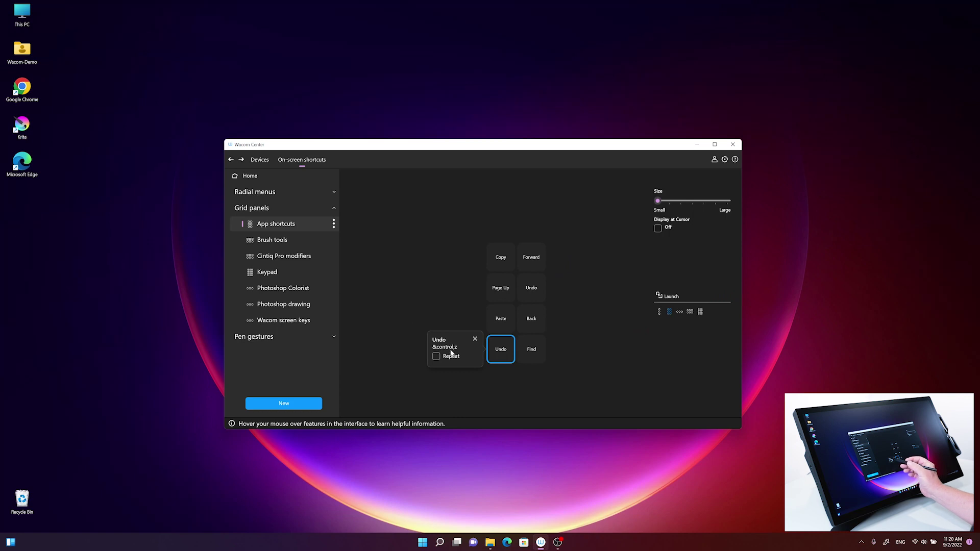
{"action": "left_click", "coordinate": [539, 358]}
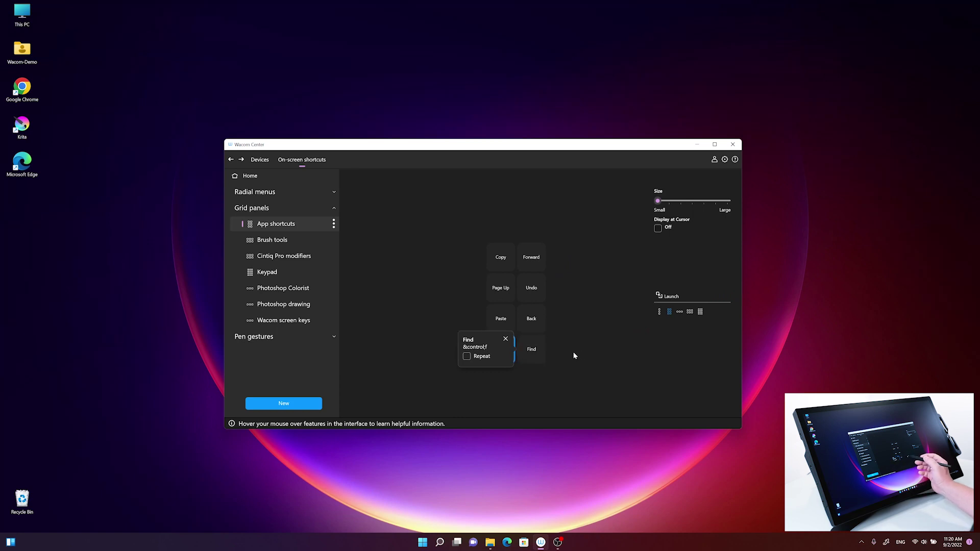
Try row and column layouts, settle on two columns, and enlarge the panel to size 4.
{"action": "left_click", "coordinate": [680, 312]}
{"action": "left_click", "coordinate": [660, 312]}
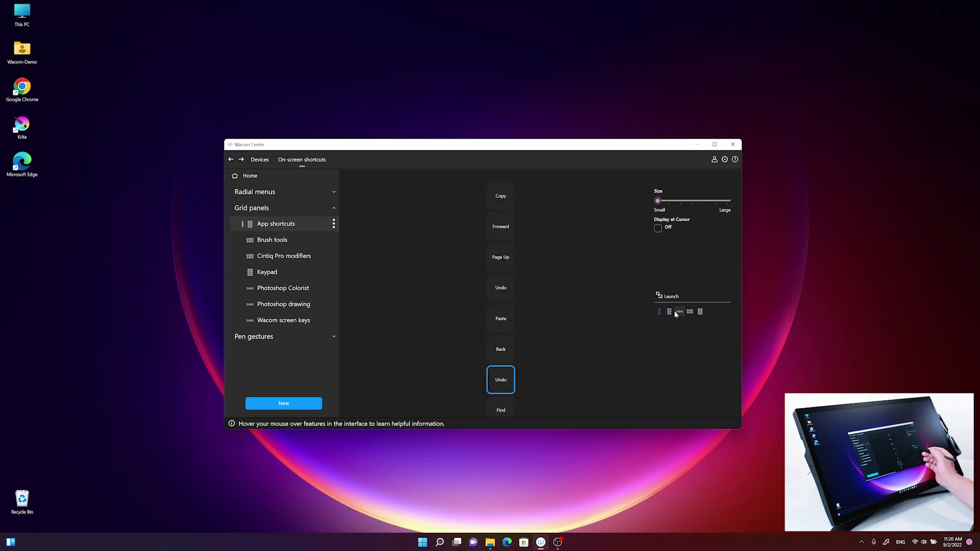
{"action": "left_click", "coordinate": [669, 312]}
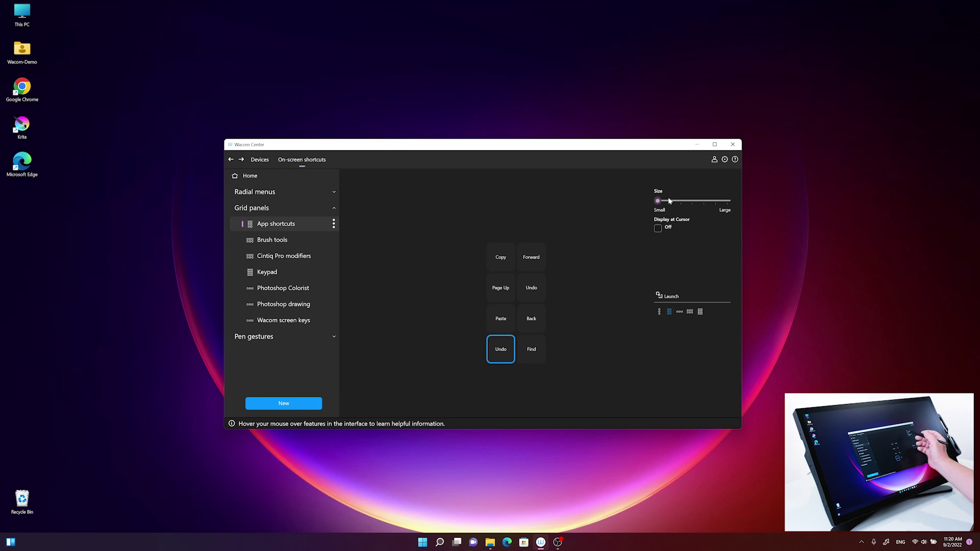
{"action": "left_click_drag", "start_coordinate": [658, 202], "coordinate": [707, 203]}
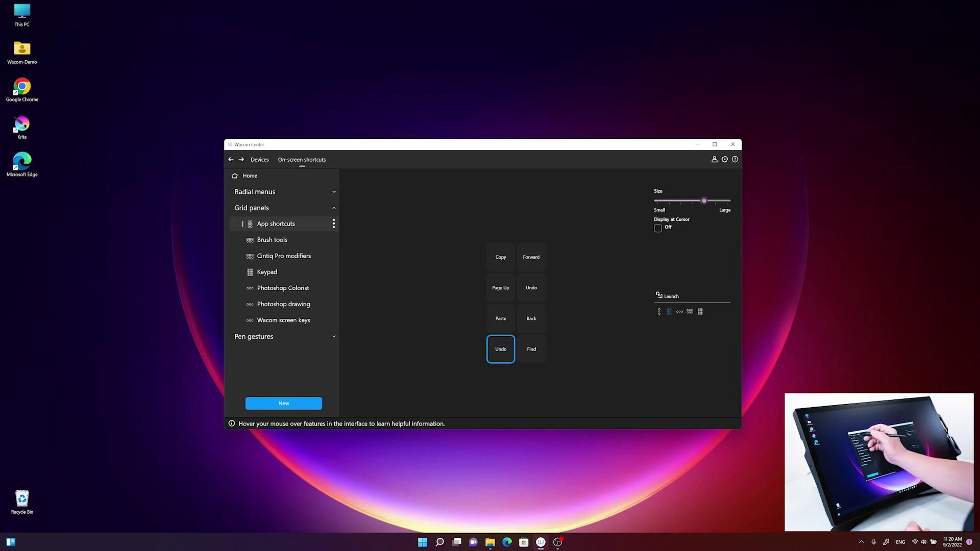
Replace the upper-left ExpressKey's Radial menu with the App shortcuts grid panel.
{"action": "left_click", "coordinate": [260, 159]}
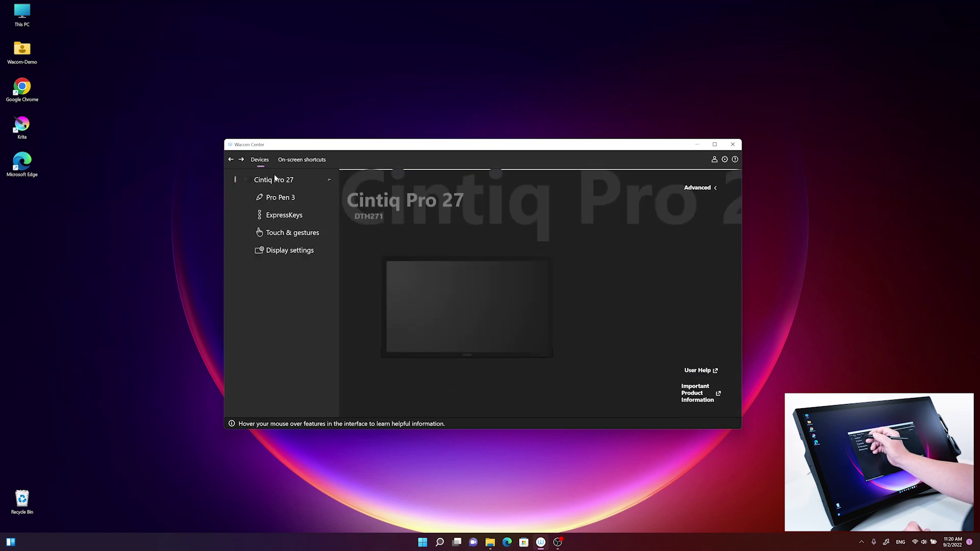
{"action": "left_click", "coordinate": [285, 214]}
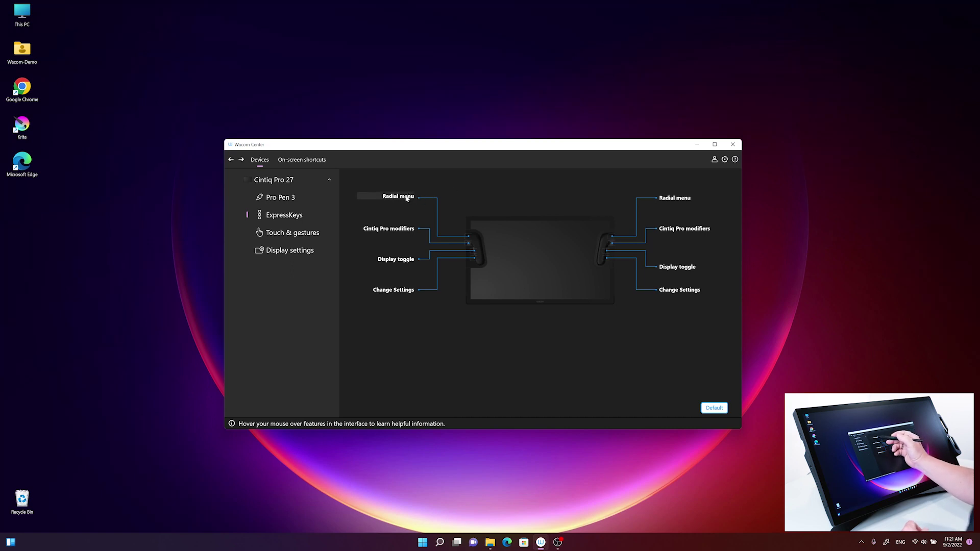
{"action": "left_click", "coordinate": [407, 198]}
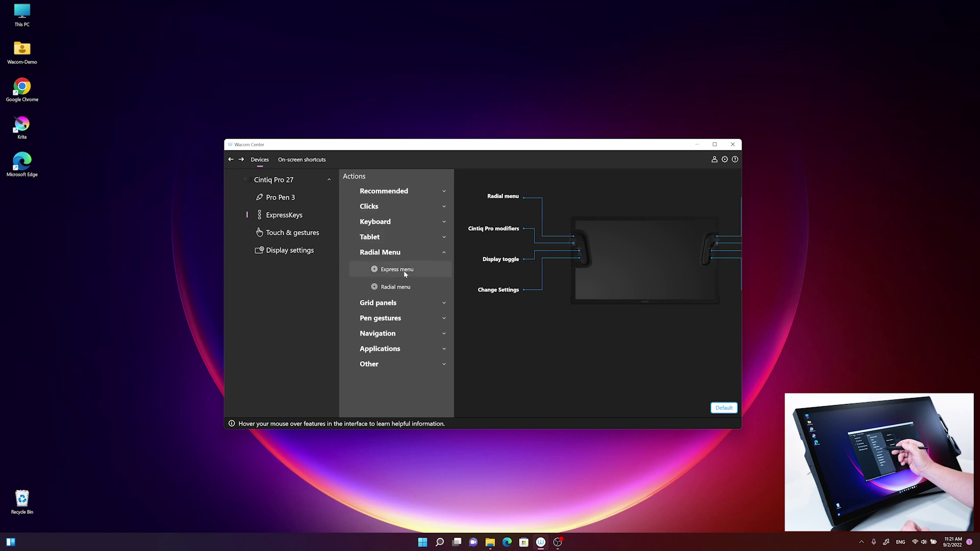
{"action": "left_click", "coordinate": [443, 304]}
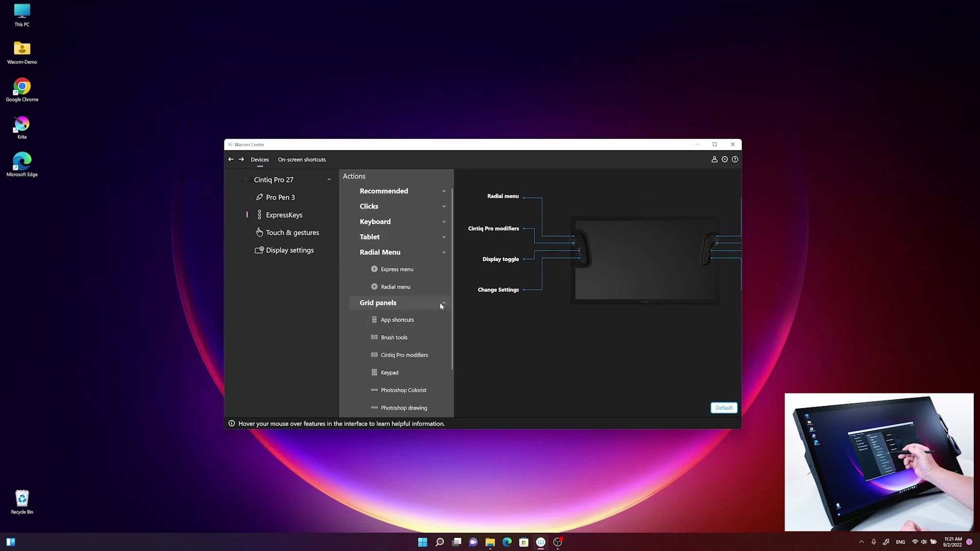
{"action": "left_click", "coordinate": [407, 321]}
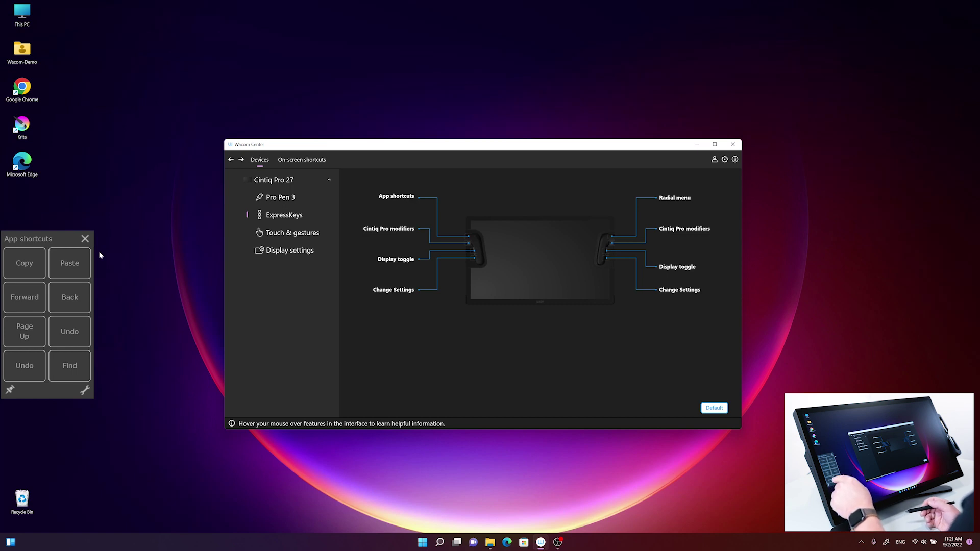
Repeatedly test the on-screen panel's Undo, Page Up and Find buttons.
{"action": "left_click", "coordinate": [24, 366]}
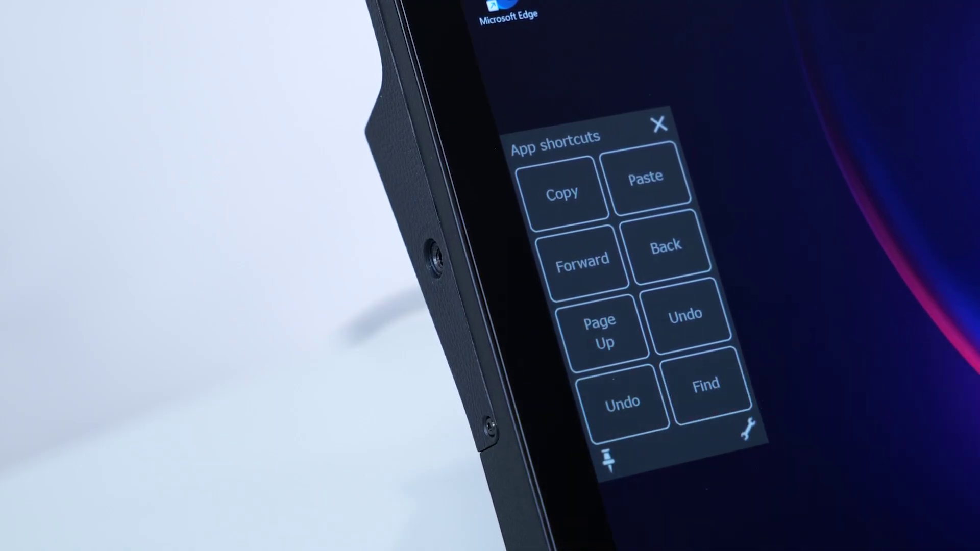
{"action": "left_click", "coordinate": [622, 403]}
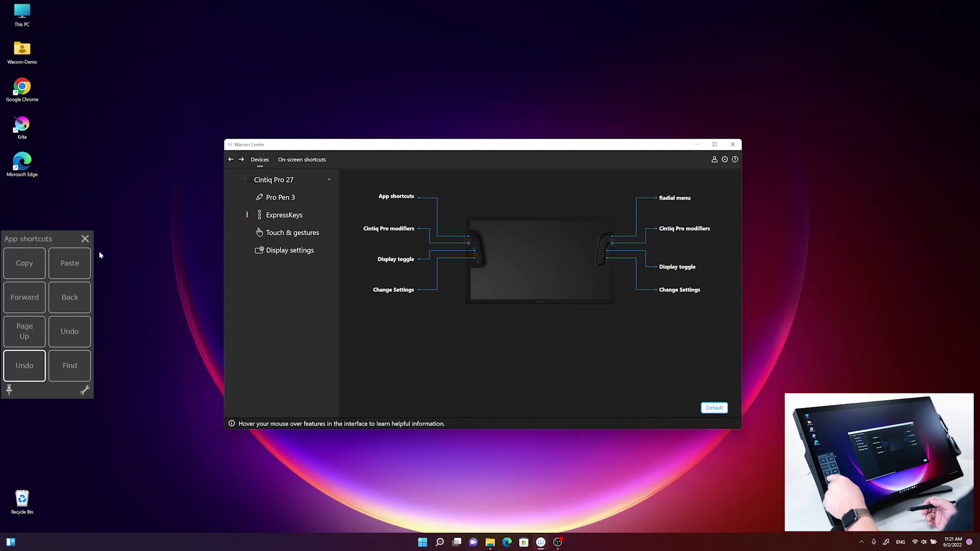
{"action": "left_click", "coordinate": [25, 331]}
{"action": "left_click", "coordinate": [24, 331]}
{"action": "left_click", "coordinate": [70, 365]}
{"action": "left_click", "coordinate": [25, 366]}
{"action": "left_click", "coordinate": [70, 365]}
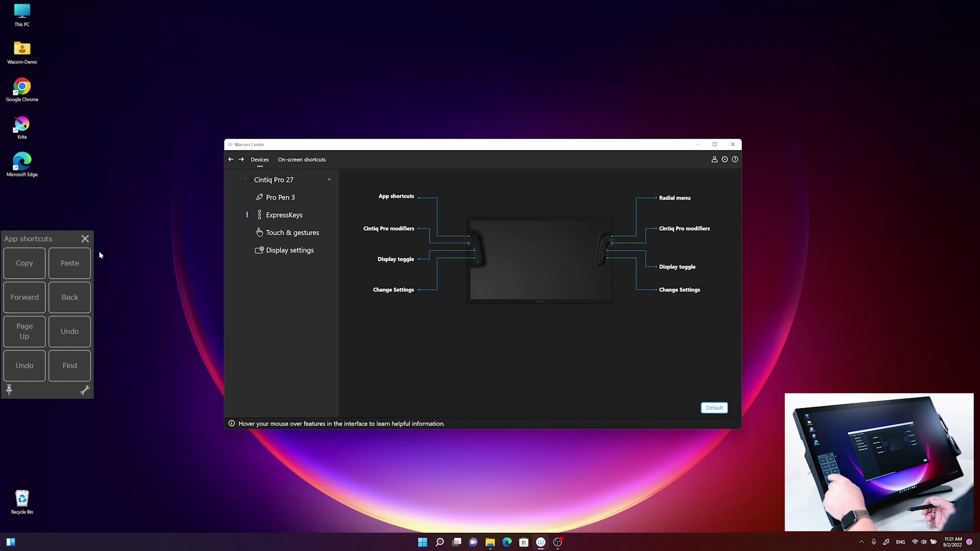
{"action": "left_click", "coordinate": [24, 331]}
{"action": "left_click", "coordinate": [70, 366]}
{"action": "left_click", "coordinate": [24, 366]}
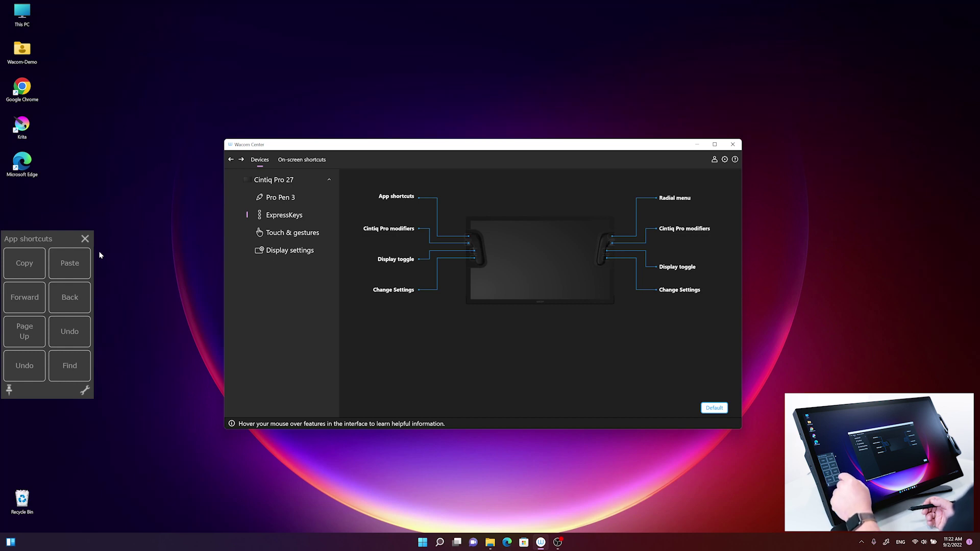
{"action": "left_click", "coordinate": [24, 365]}
{"action": "left_click", "coordinate": [24, 366]}
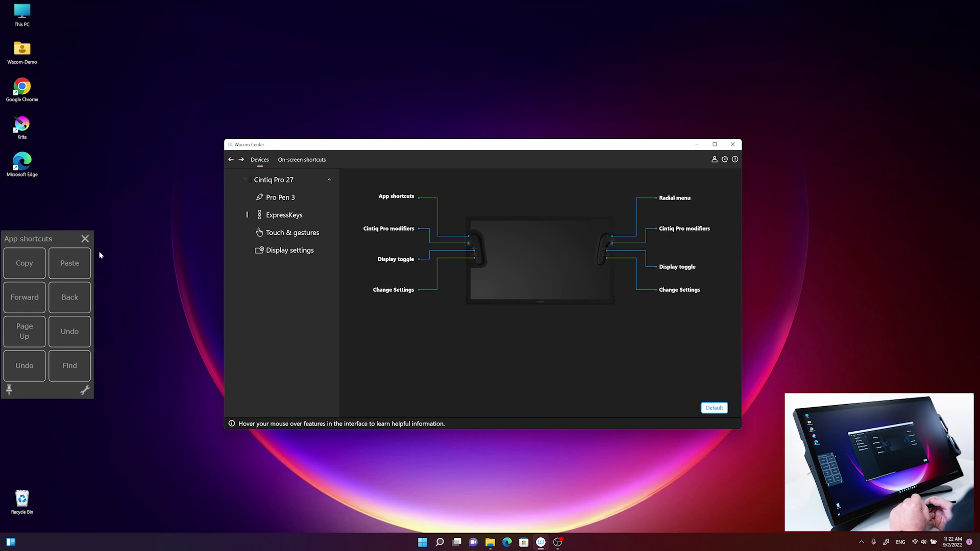